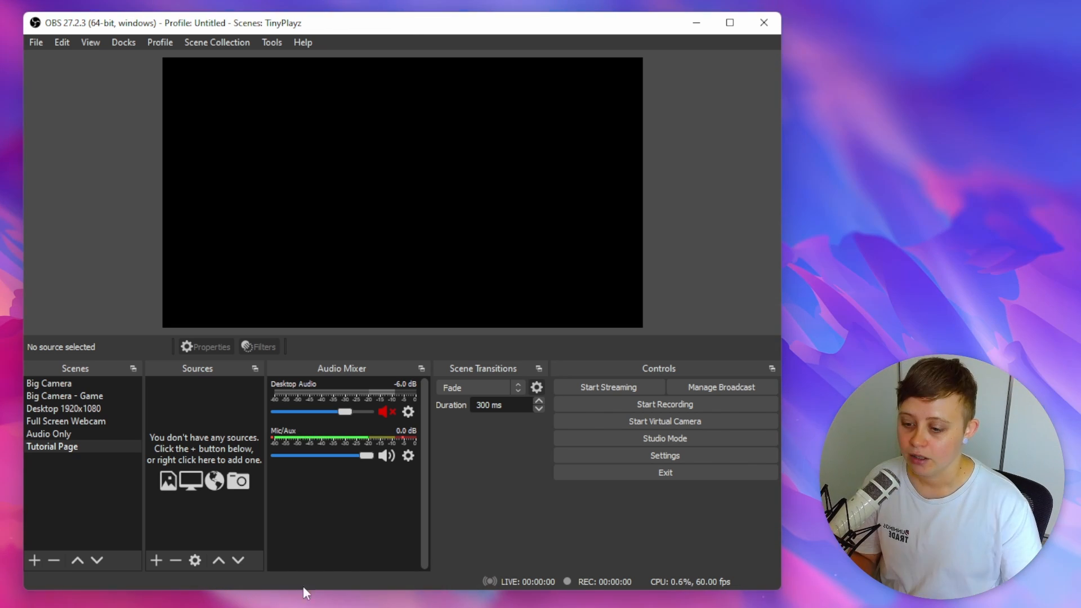
- Open the Windows system sound settings and bring up the classic Sound dialog through More sound settings
{"action": "key", "text": "super"}
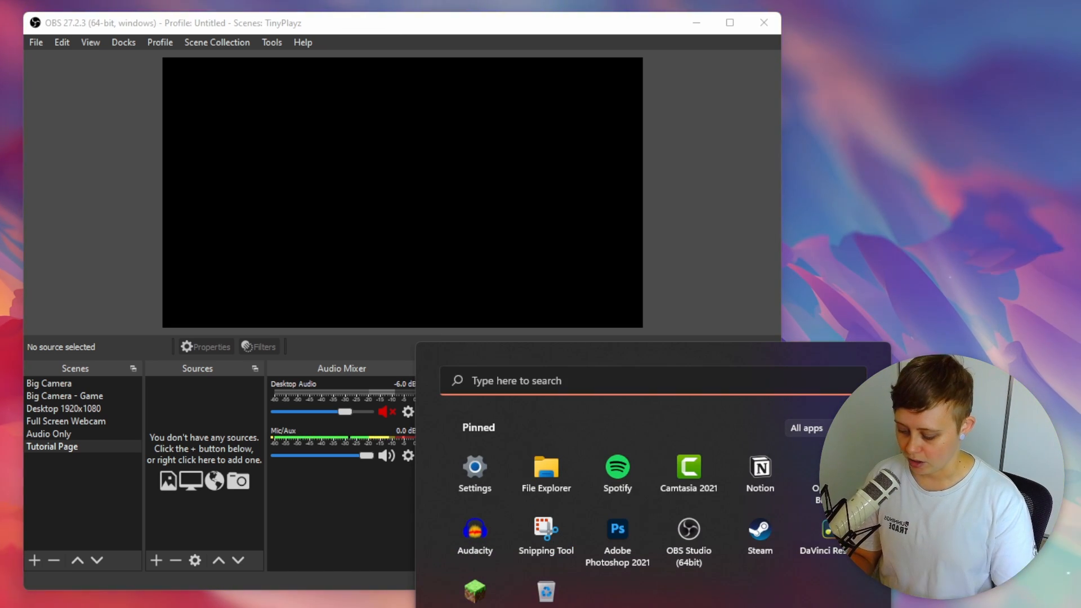
{"action": "type", "text": "settings"}
{"action": "key", "text": "Return"}
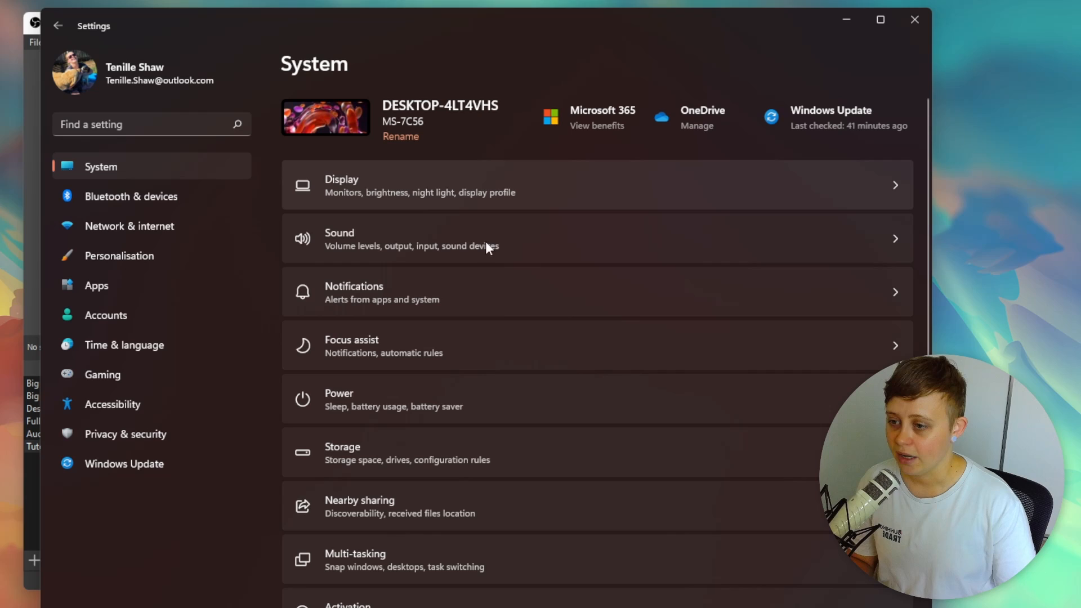
{"action": "left_click", "coordinate": [359, 233]}
{"action": "scroll", "coordinate": [343, 355], "scroll_direction": "down", "scroll_amount": 5}
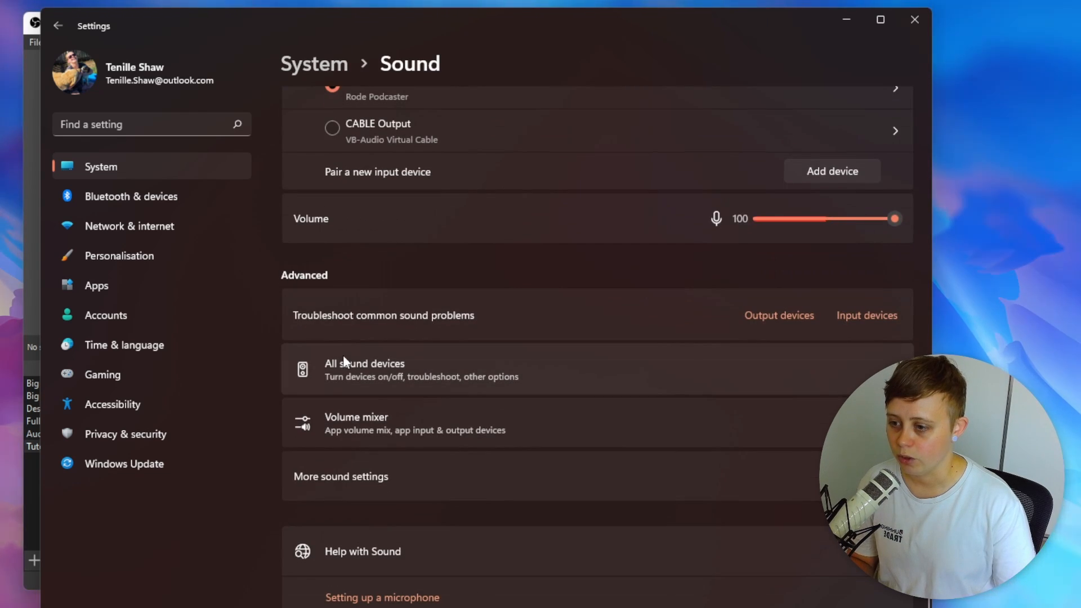
{"action": "left_click", "coordinate": [343, 488]}
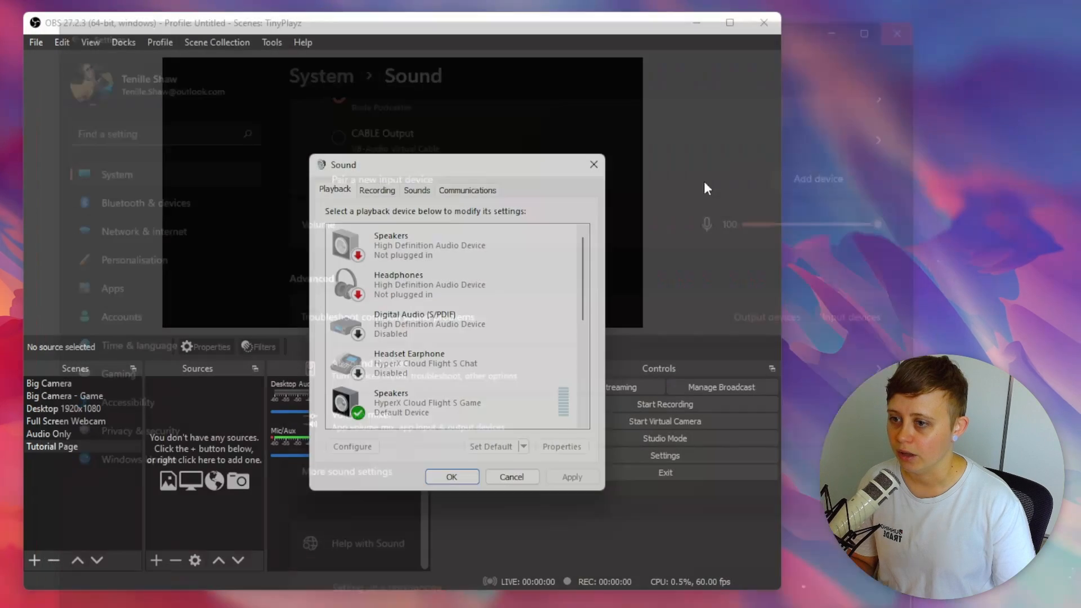
- Open the properties of the Rode Podcaster recording device and examine its microphone levels
{"action": "left_click", "coordinate": [376, 189]}
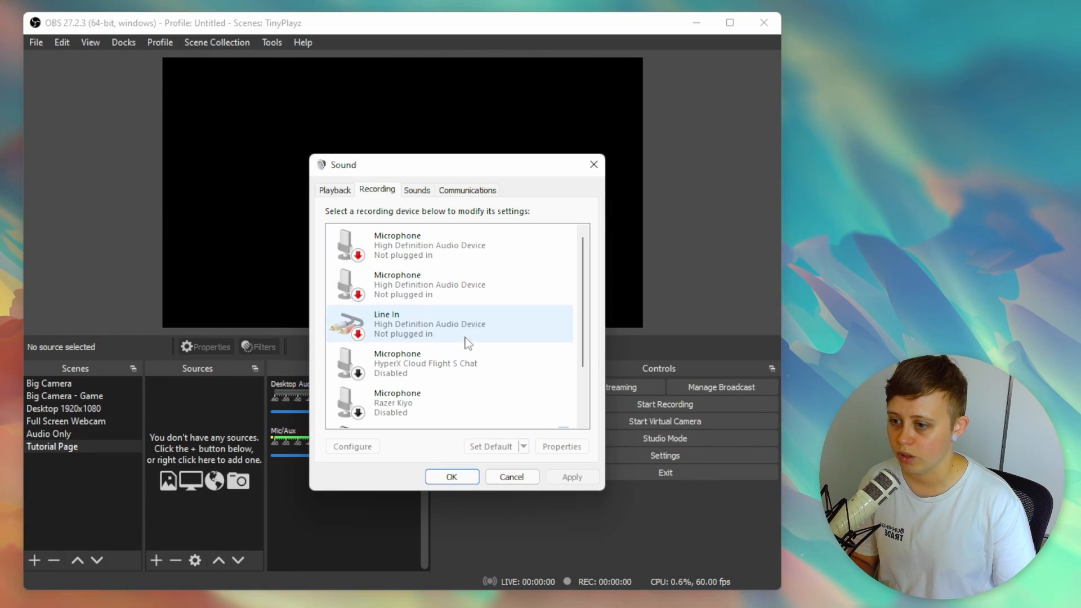
{"action": "scroll", "coordinate": [458, 347], "scroll_direction": "down", "scroll_amount": 3}
{"action": "double_click", "coordinate": [435, 363]}
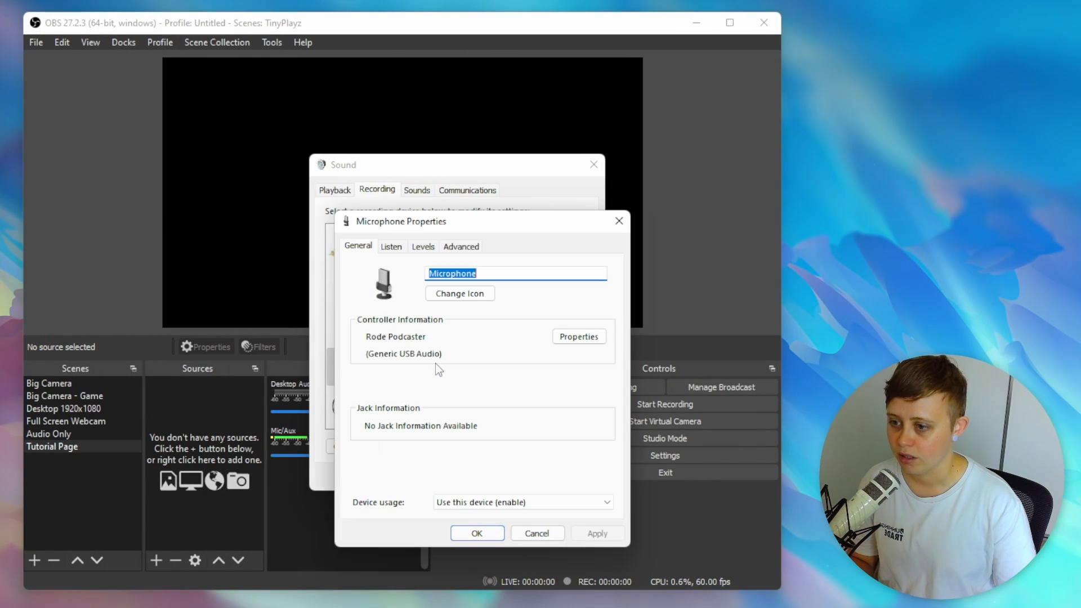
{"action": "left_click", "coordinate": [423, 246]}
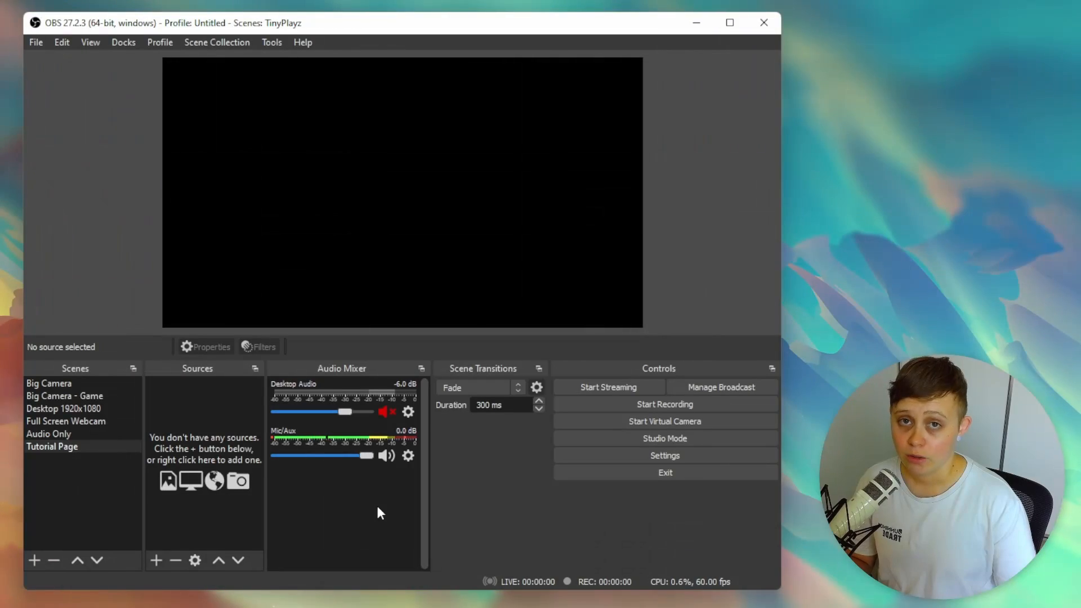
- Open the audio filters for Mic/Aux in OBS and examine the available filter types and the Compressor settings
{"action": "left_click", "coordinate": [408, 455]}
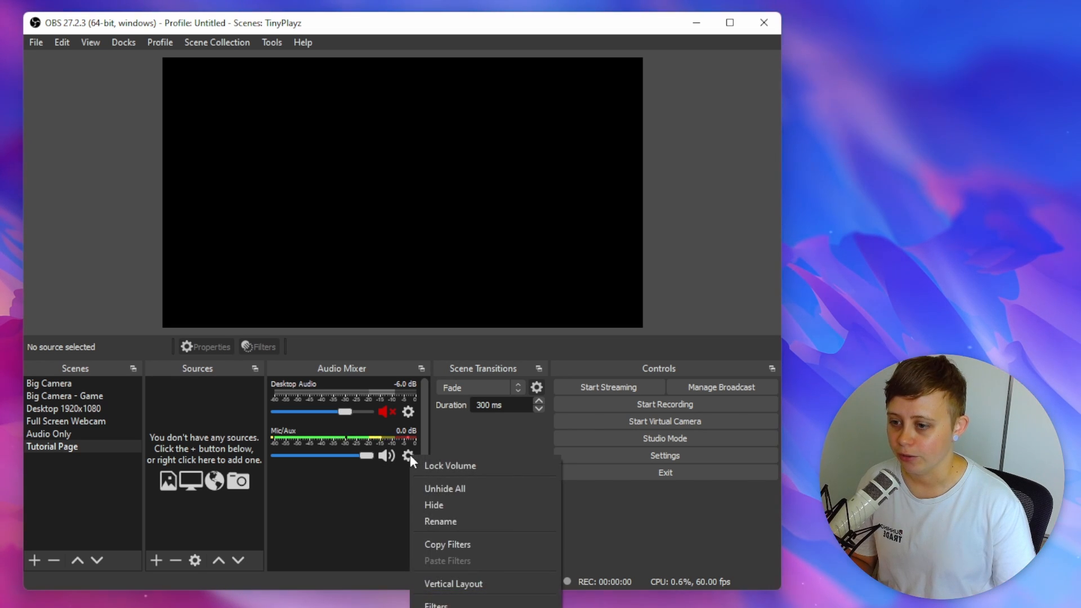
{"action": "left_click", "coordinate": [481, 605]}
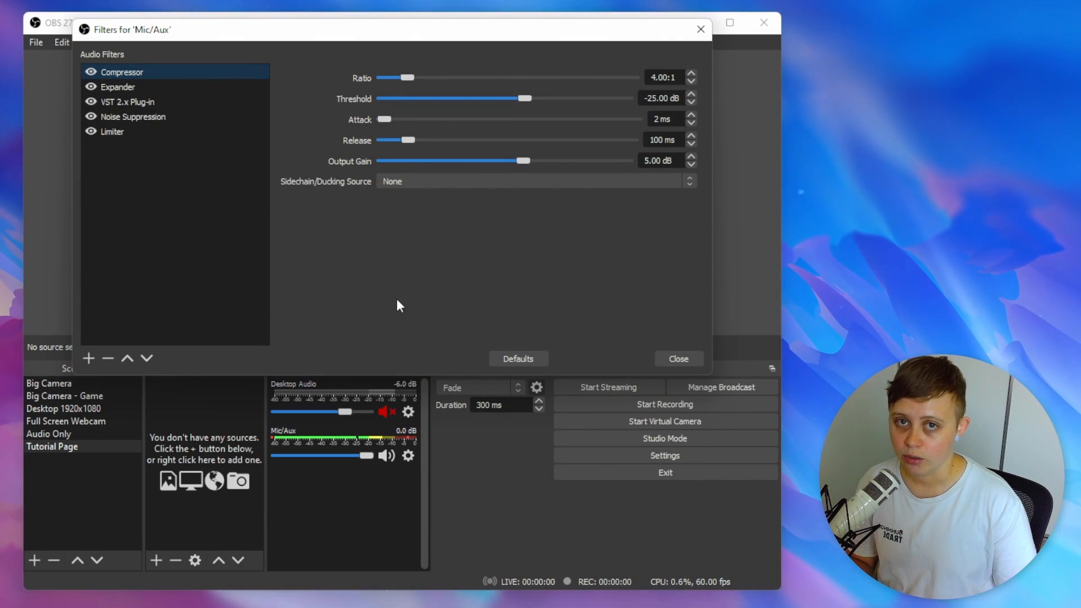
{"action": "left_click", "coordinate": [125, 70]}
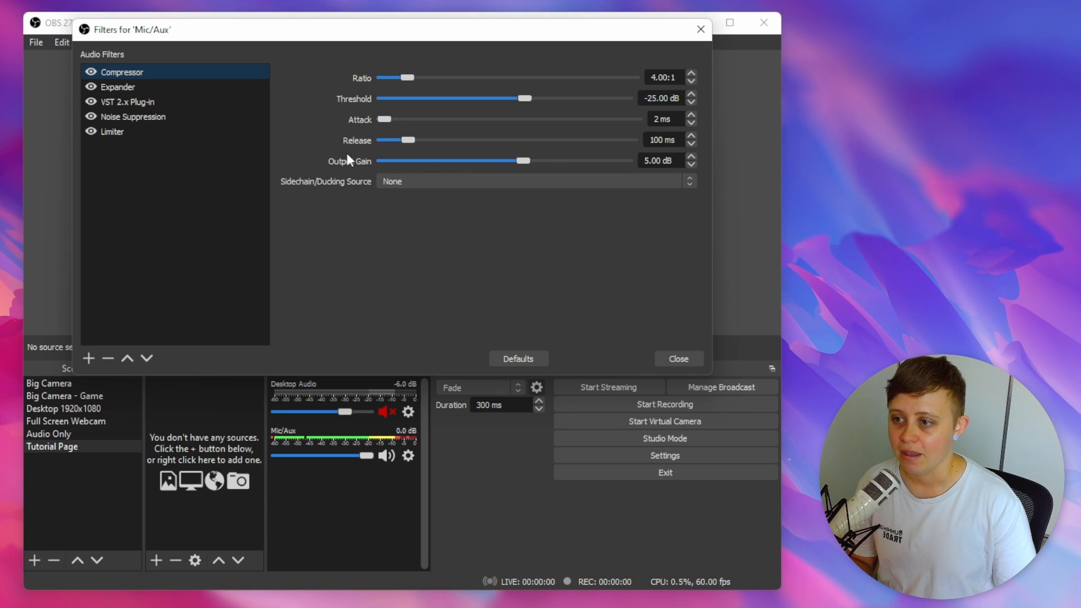
{"action": "left_click", "coordinate": [89, 358]}
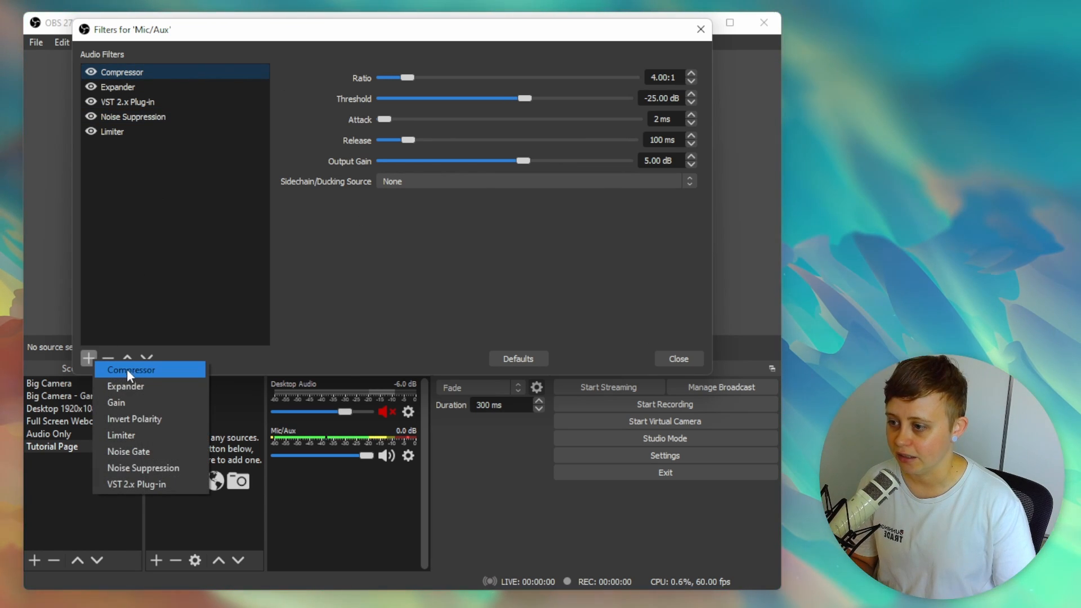
{"action": "left_click", "coordinate": [121, 73]}
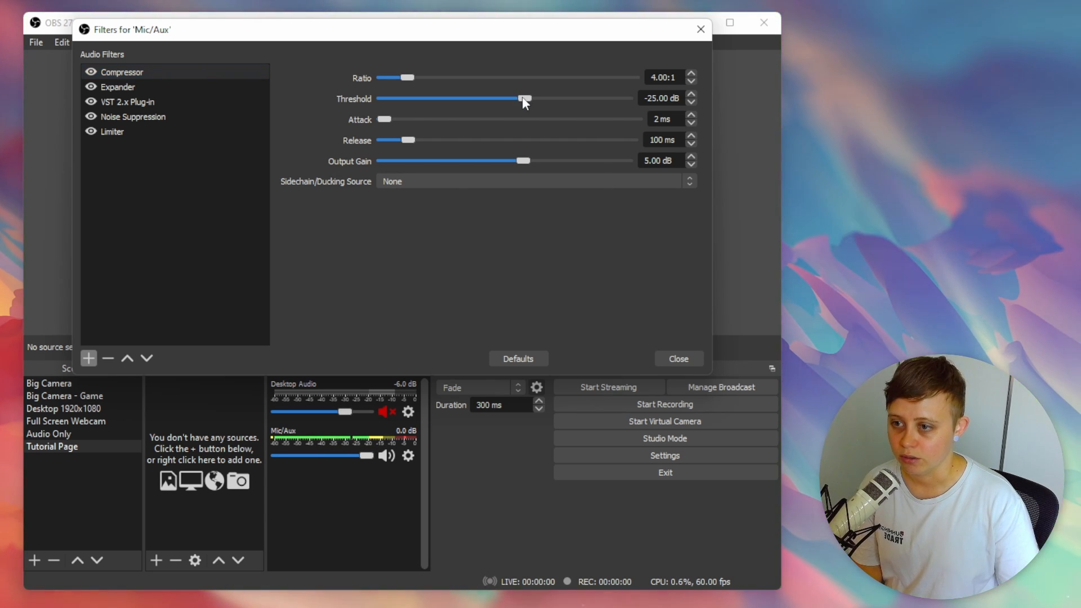
- Set the Compressor's threshold to -30 dB and slightly raise its output gain
{"action": "left_click_drag", "start_coordinate": [522, 97], "coordinate": [492, 105]}
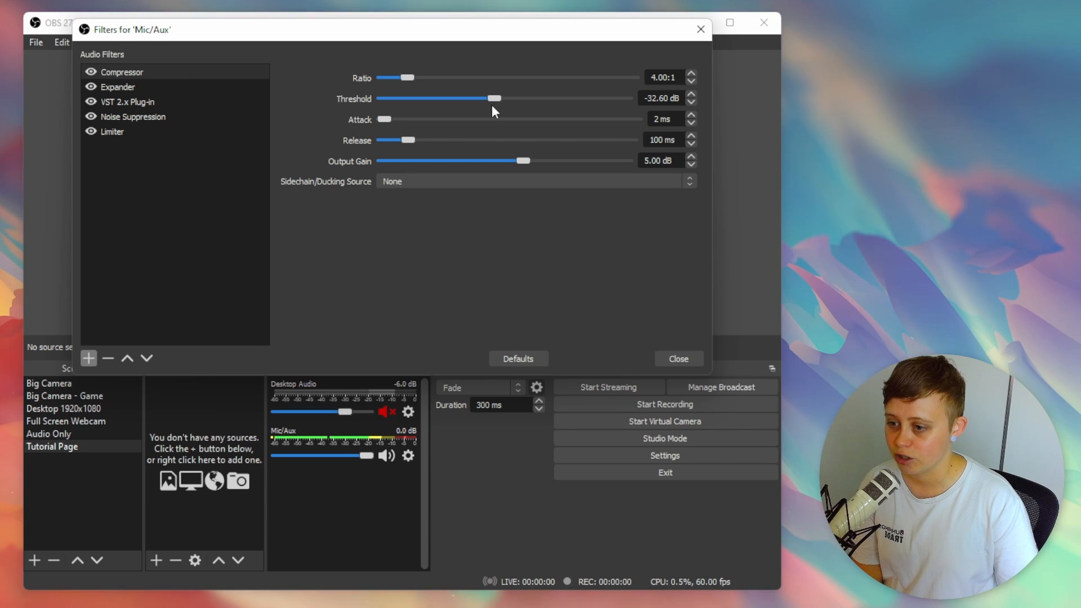
{"action": "double_click", "coordinate": [651, 100]}
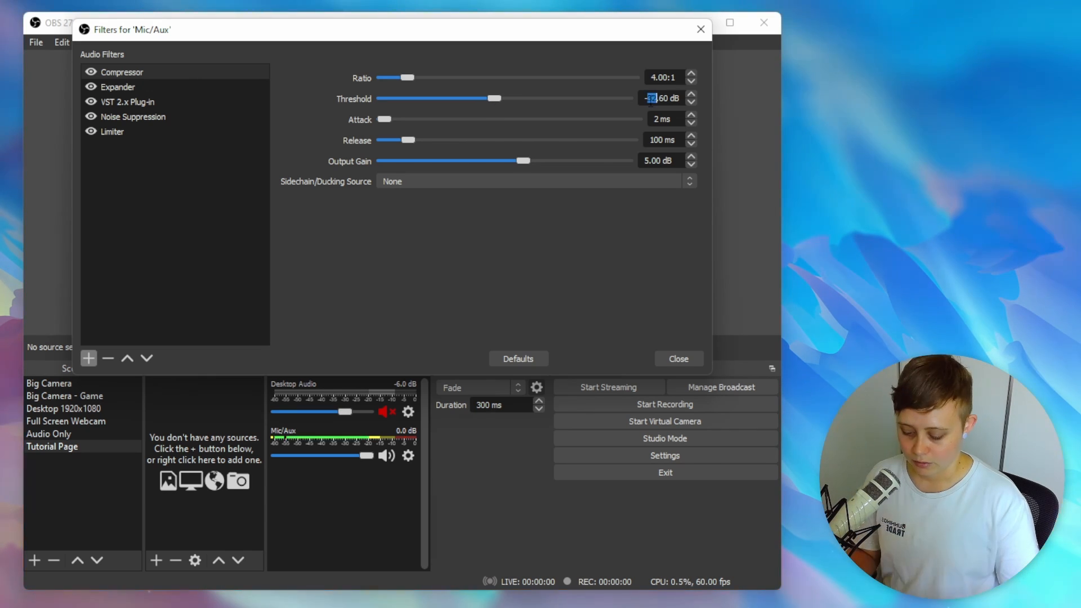
{"action": "key", "text": "ctrl+a"}
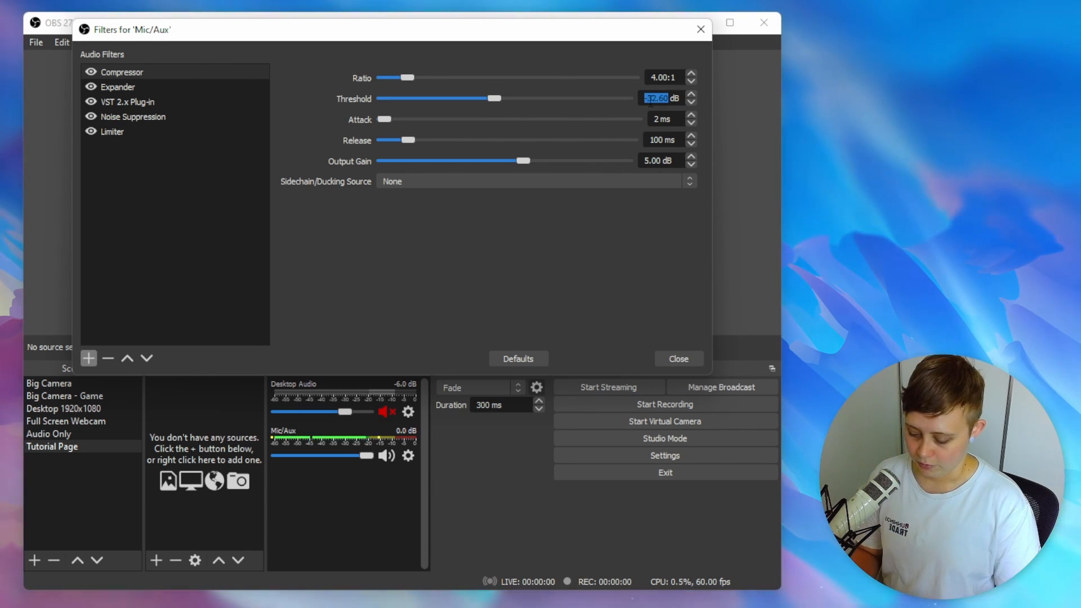
{"action": "type", "text": "-3"}
{"action": "type", "text": "0"}
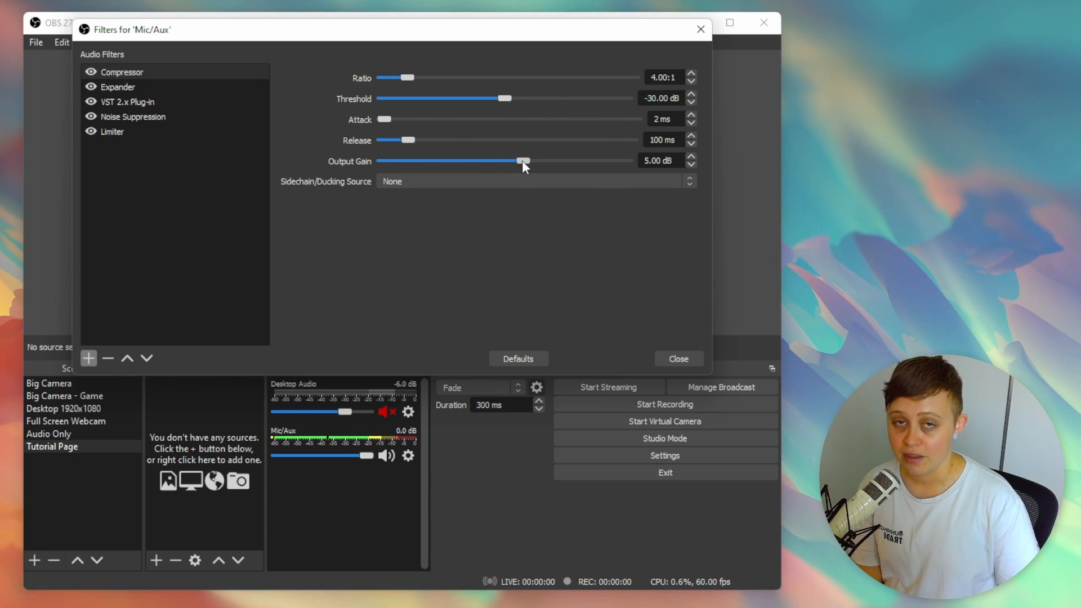
{"action": "mouse_move", "coordinate": [517, 160]}
{"action": "left_mouse_down"}
{"action": "mouse_move", "coordinate": [569, 163]}
{"action": "mouse_move", "coordinate": [505, 157]}
{"action": "mouse_move", "coordinate": [523, 152]}
{"action": "left_mouse_up"}
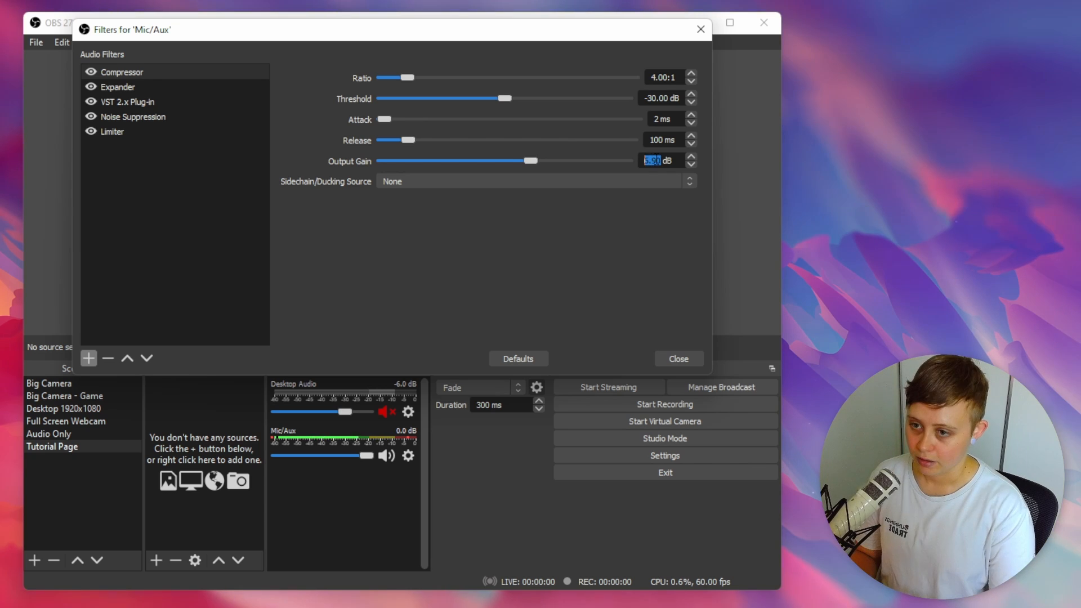
{"action": "key", "text": "Escape"}
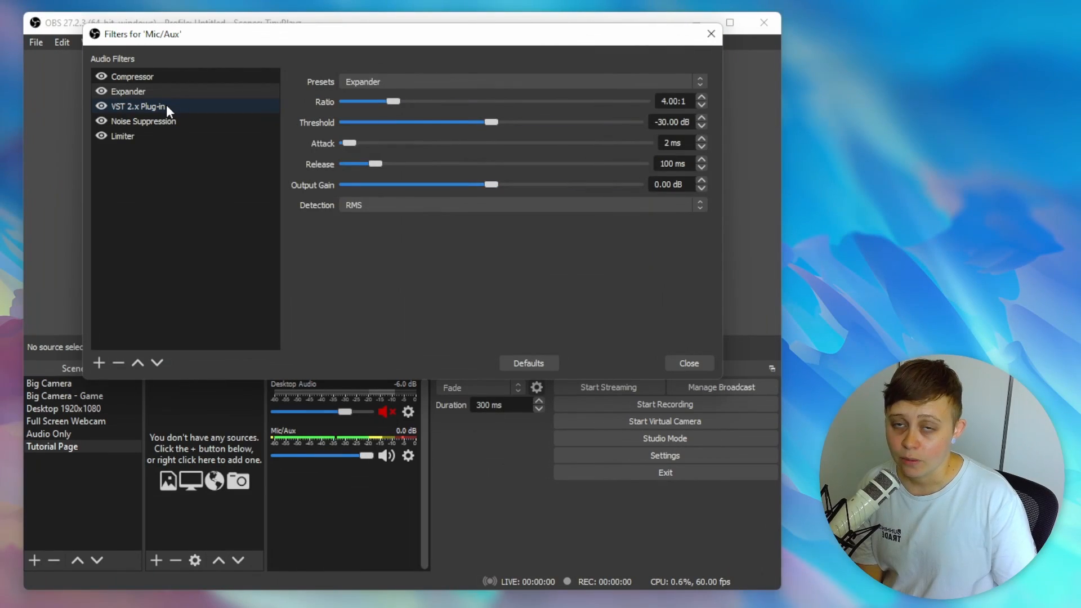
- Examine the plug-in choice of the VST 2.x Plug-in filter, keeping Marvel GEQ, and close the filters window
{"action": "left_click", "coordinate": [166, 106]}
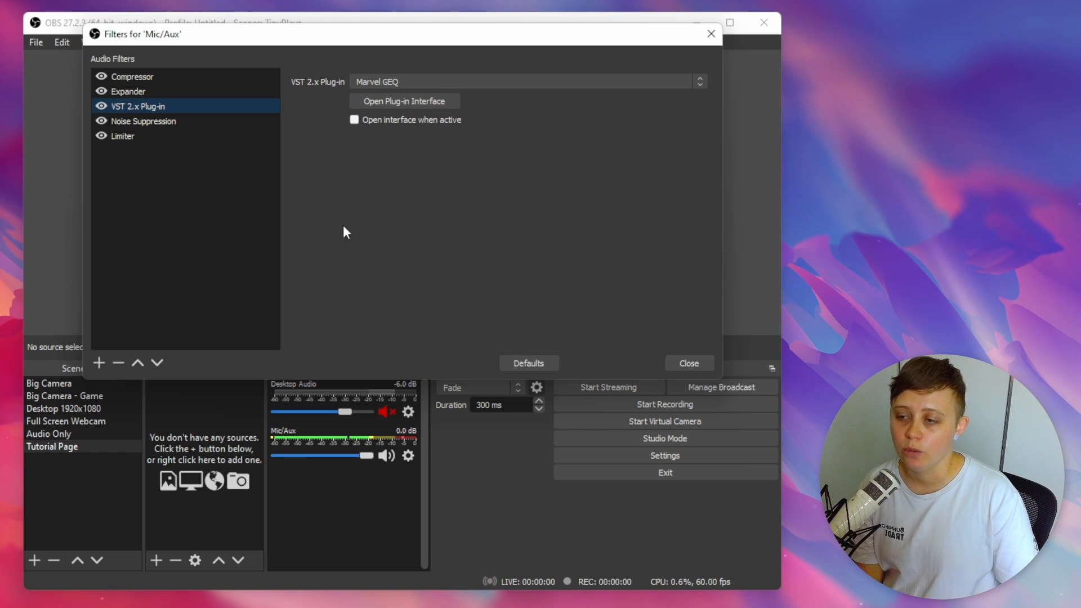
{"action": "left_click", "coordinate": [403, 82]}
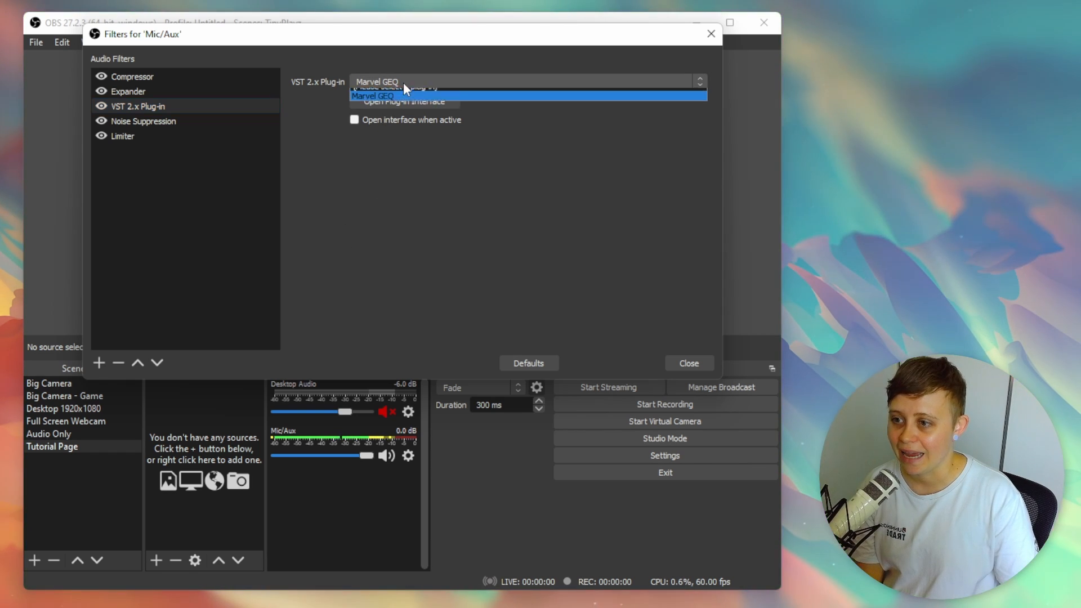
{"action": "left_click", "coordinate": [397, 179]}
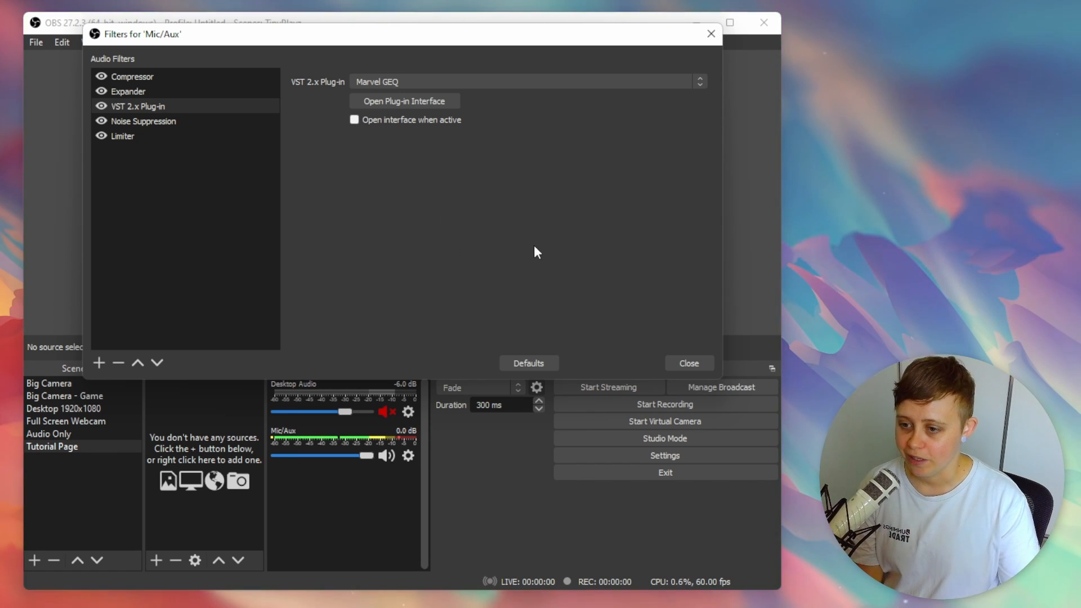
{"action": "left_click", "coordinate": [688, 363]}
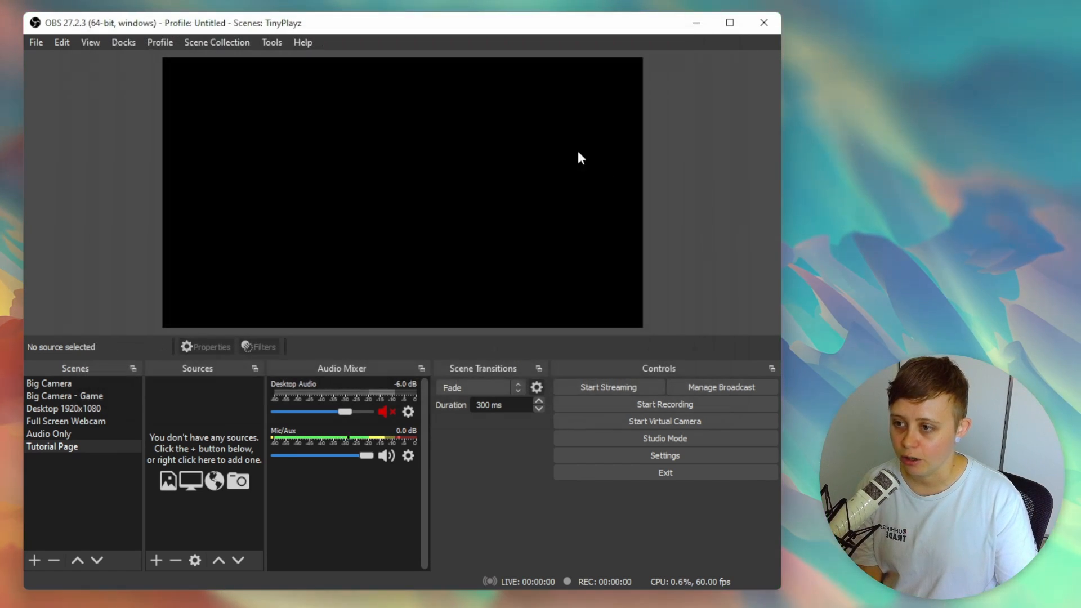
- Open the Marvel GEQ interface from the Mic/Aux VST 2.x Plug-in filter and move its window over the filters window
{"action": "left_click", "coordinate": [408, 455]}
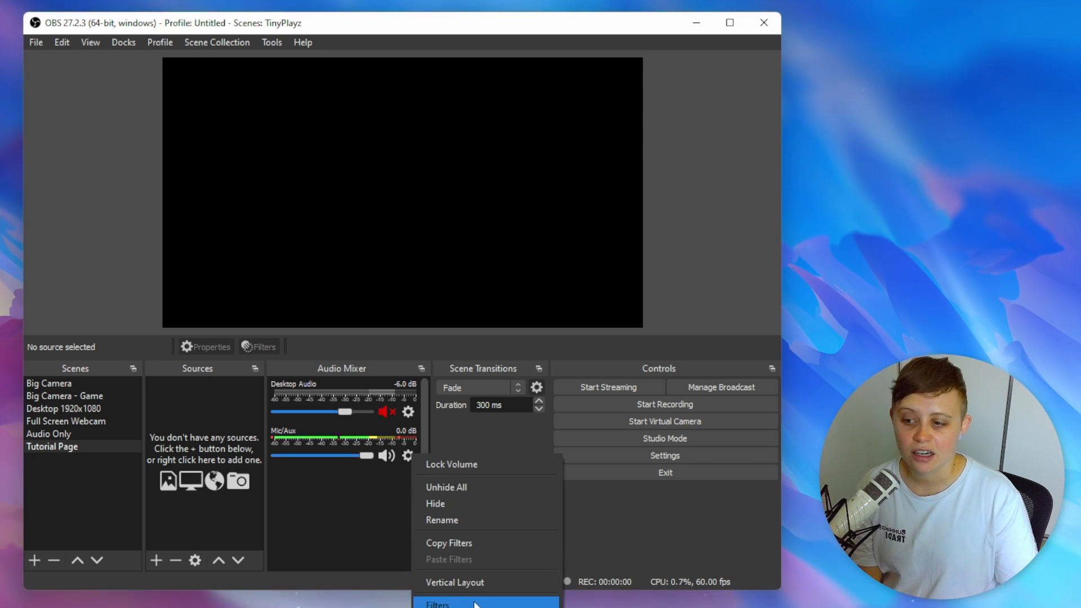
{"action": "left_click", "coordinate": [473, 605]}
{"action": "left_click_drag", "start_coordinate": [383, 577], "coordinate": [383, 373]}
{"action": "left_click", "coordinate": [124, 115]}
{"action": "left_click", "coordinate": [134, 103]}
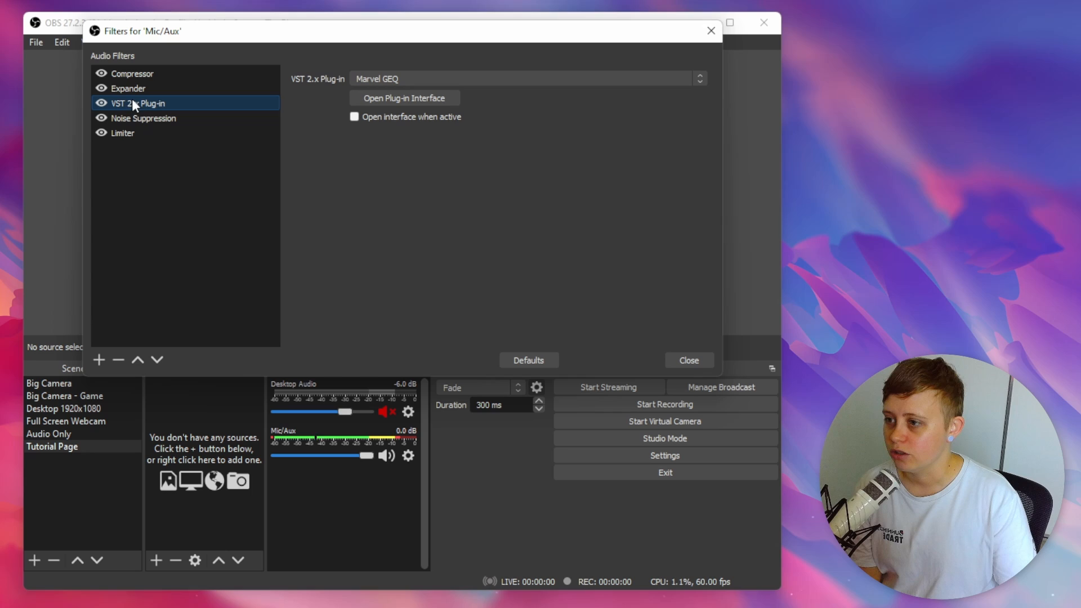
{"action": "left_click", "coordinate": [407, 99]}
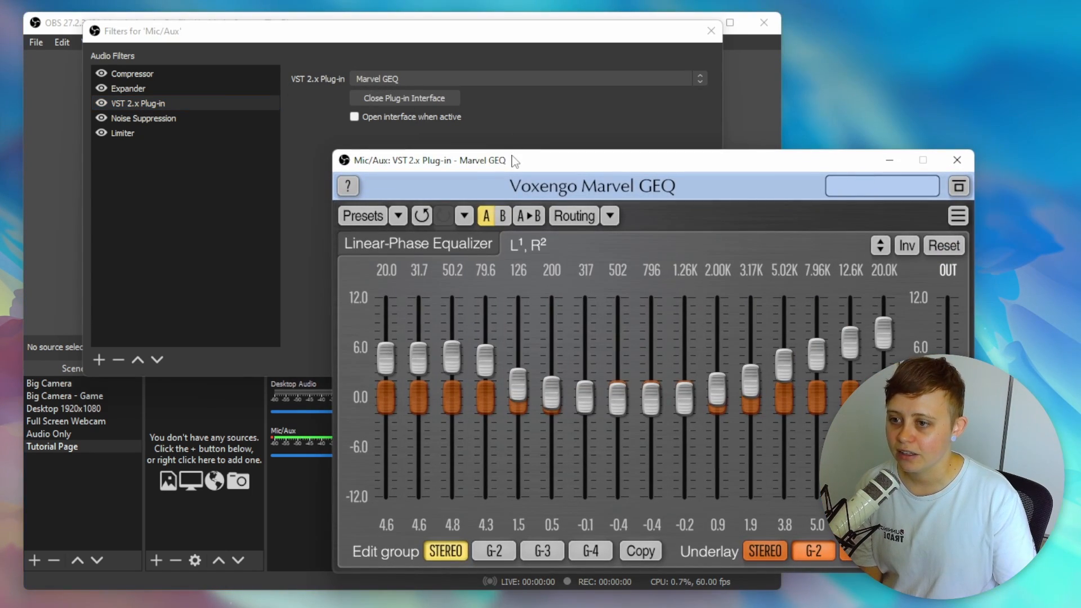
{"action": "left_click_drag", "start_coordinate": [514, 162], "coordinate": [260, 92]}
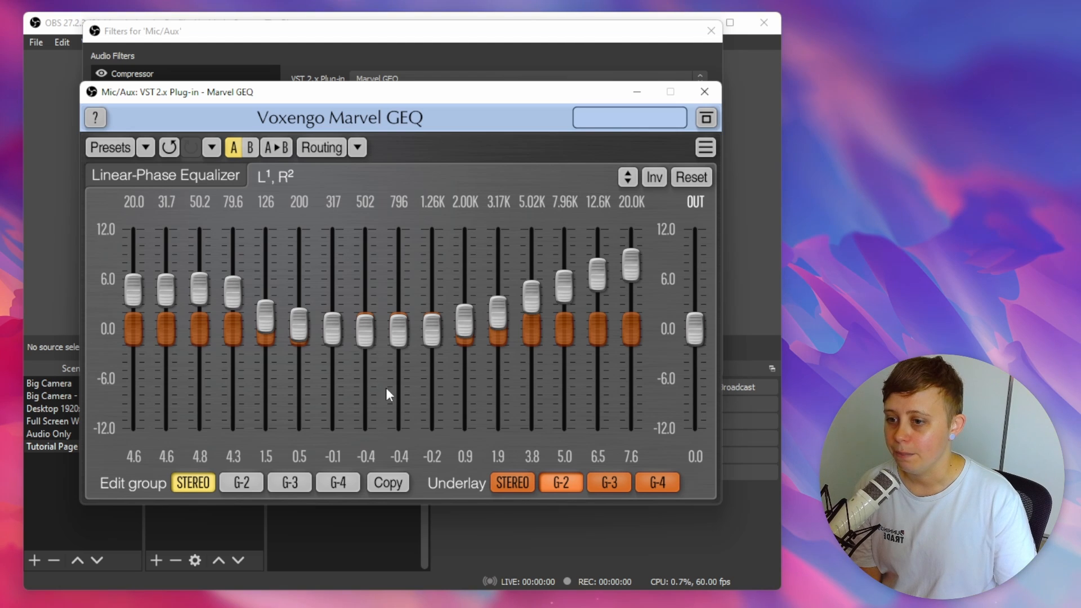
- Apply the second Brighter and Bassy preset from the Session Bank in Marvel GEQ and close the plug-in interface
{"action": "left_click", "coordinate": [112, 150]}
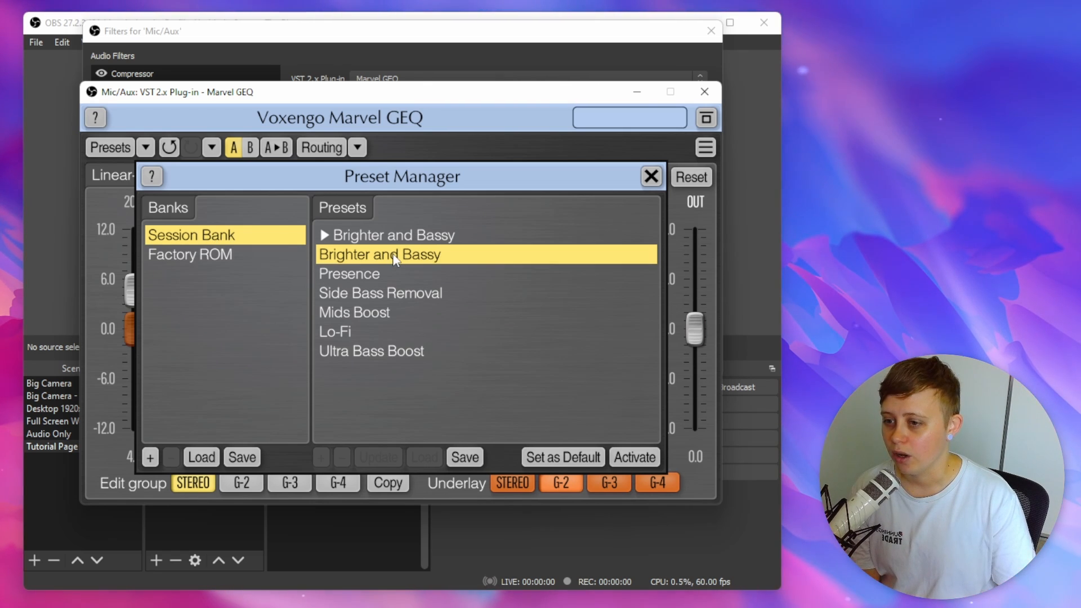
{"action": "double_click", "coordinate": [445, 258]}
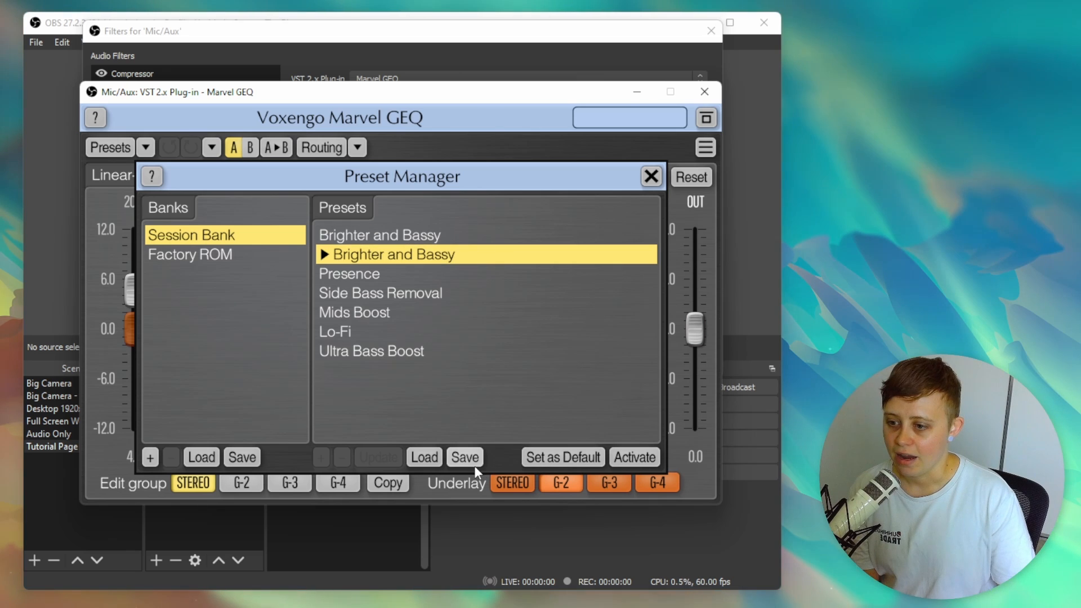
{"action": "left_click", "coordinate": [651, 176]}
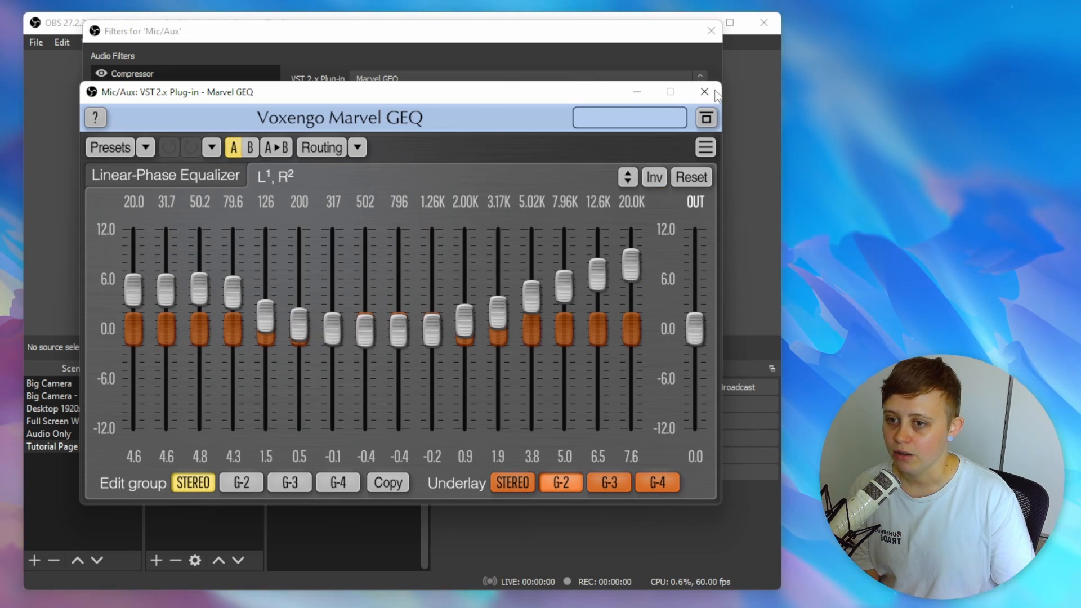
{"action": "left_click", "coordinate": [705, 91]}
- Set the Noise Suppression filter's method to Speex (low CPU usage, low quality)
{"action": "left_click", "coordinate": [137, 118]}
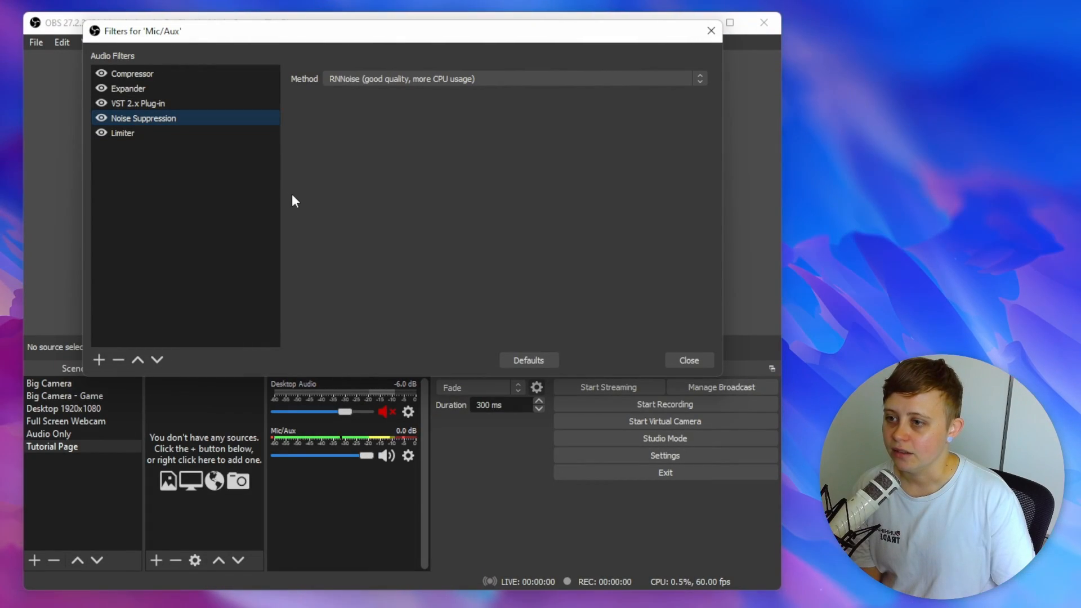
{"action": "left_click", "coordinate": [470, 79]}
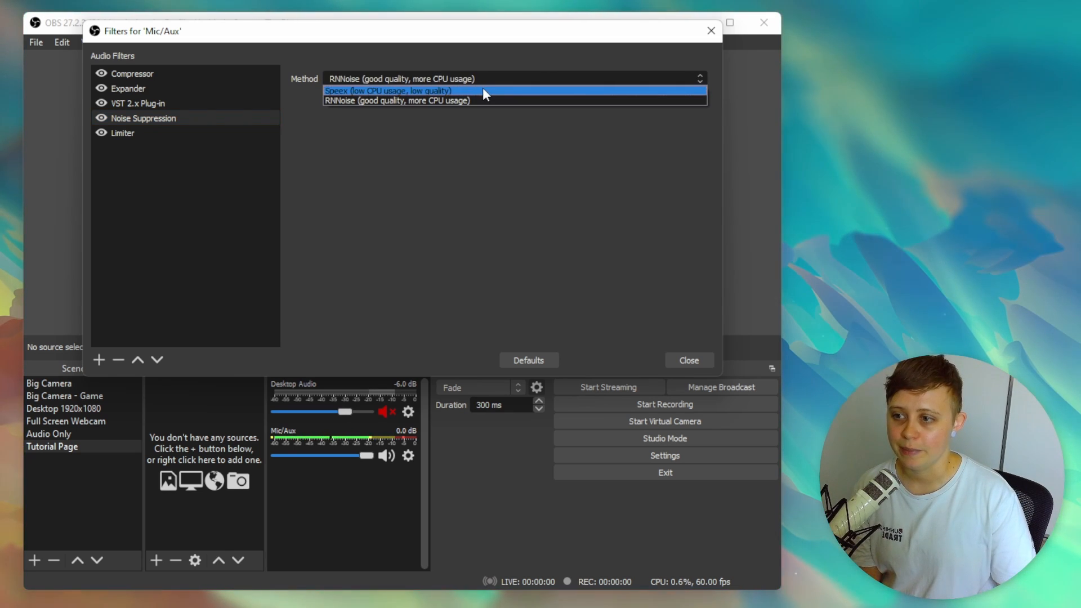
{"action": "left_click", "coordinate": [482, 87]}
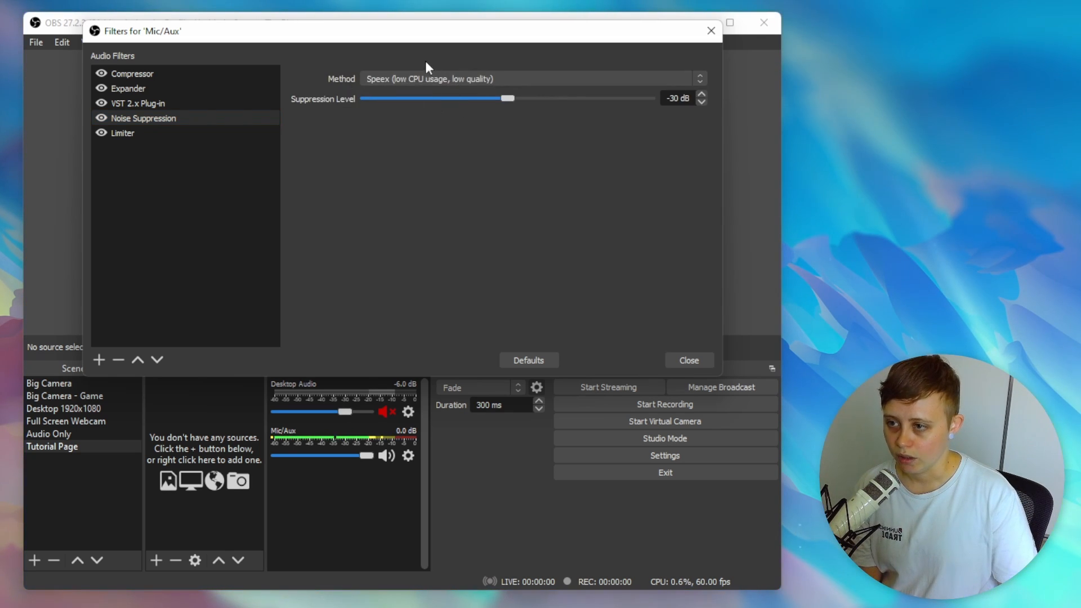
- Set the Noise Suppression filter's method to RNNoise (good quality, more CPU usage)
{"action": "left_click", "coordinate": [489, 78]}
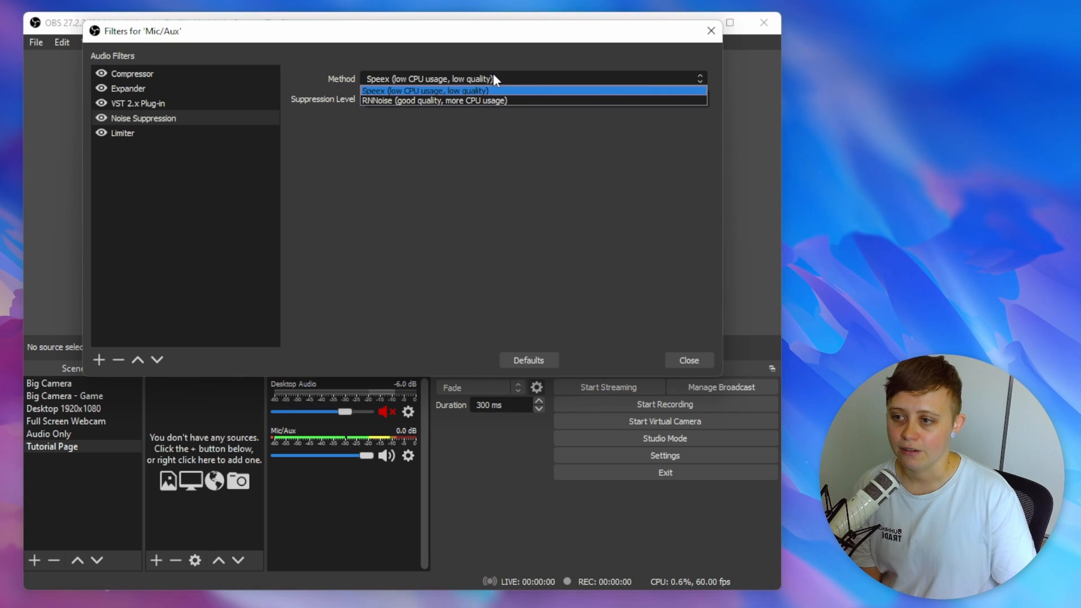
{"action": "left_click", "coordinate": [474, 110]}
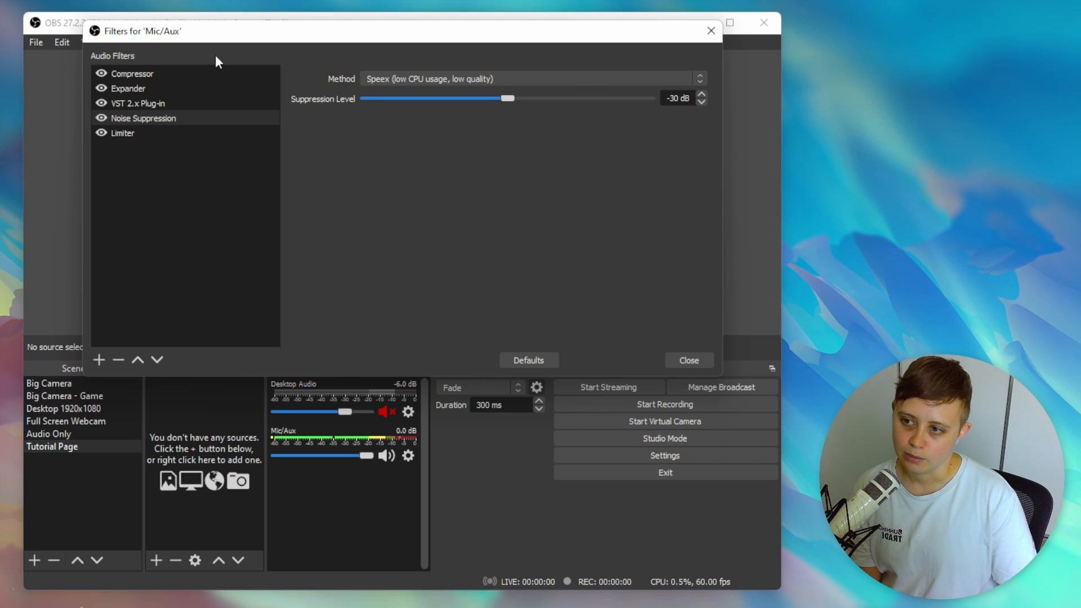
{"action": "left_click", "coordinate": [373, 77]}
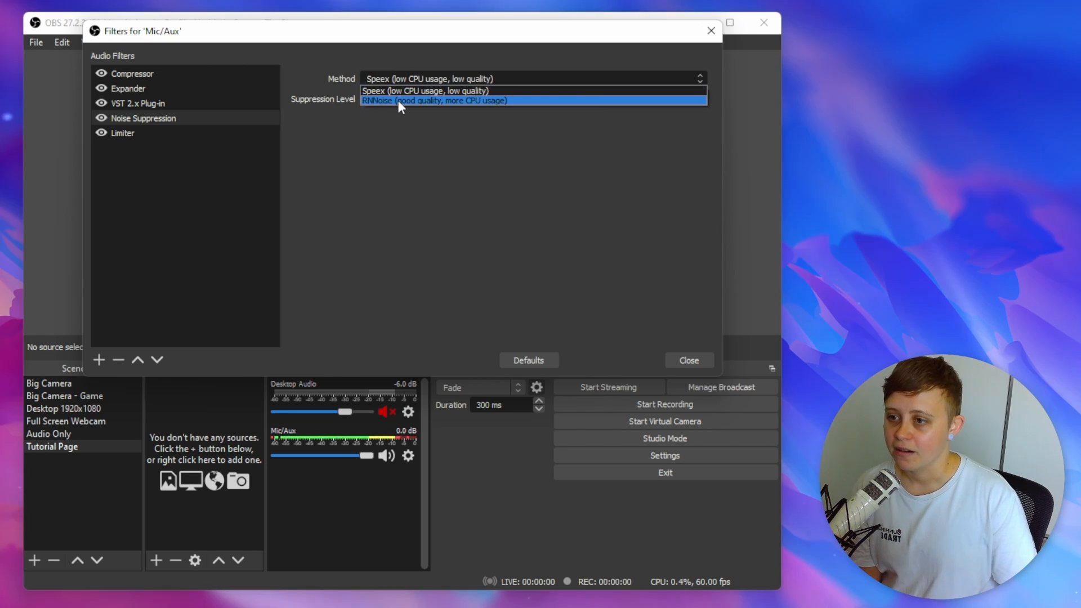
{"action": "left_click", "coordinate": [397, 101]}
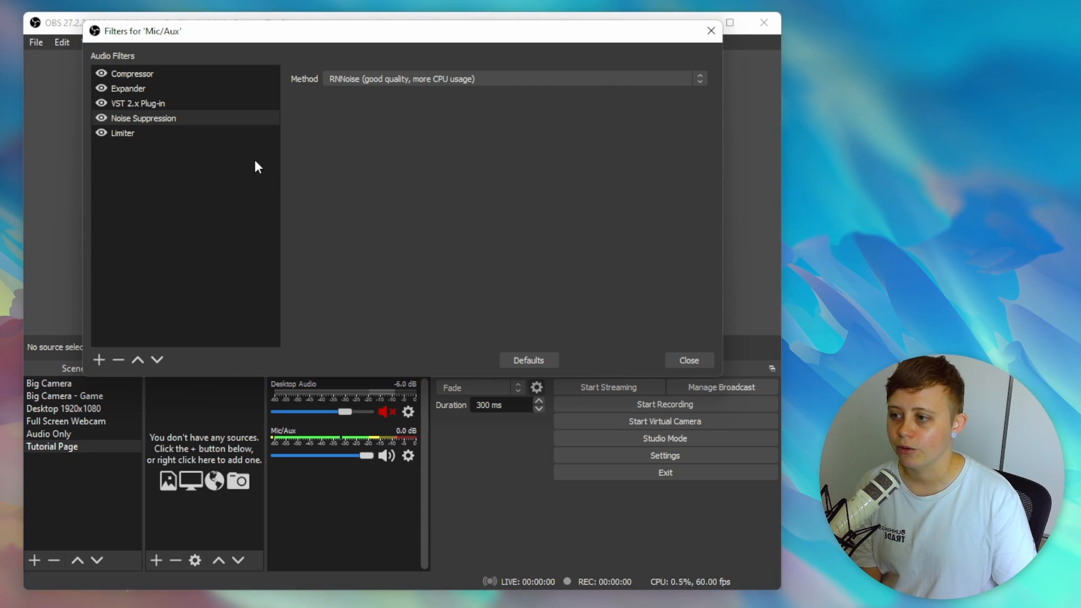
- Show the settings of the Limiter filter on Mic/Aux
{"action": "left_click", "coordinate": [232, 137]}
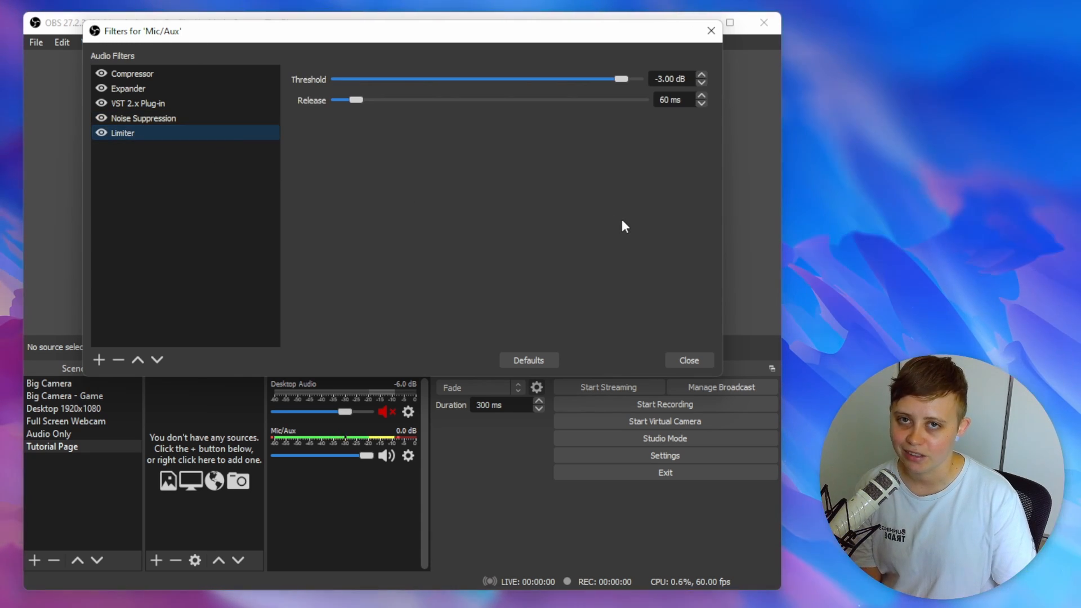